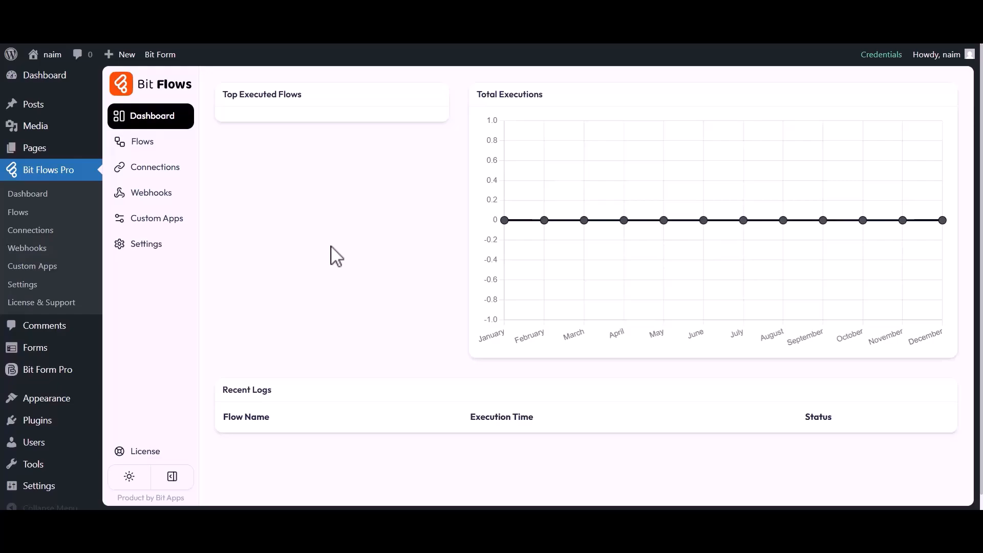
Step: Create a blank flow titled "HappyForm to Rapidmail"
{"action": "left_click", "coordinate": [146, 144]}
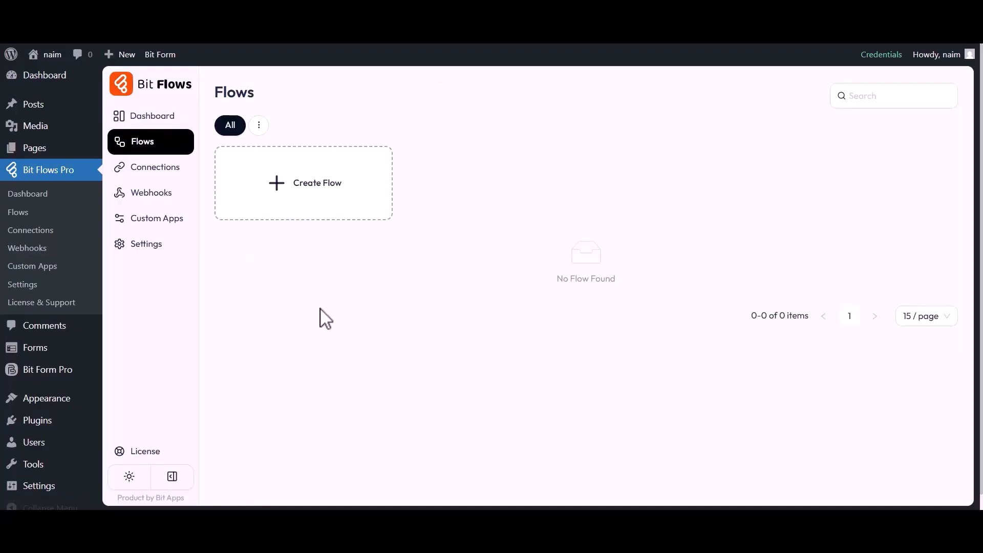
{"action": "left_click", "coordinate": [318, 193]}
{"action": "left_click_drag", "start_coordinate": [348, 167], "coordinate": [399, 167]}
{"action": "key", "text": "BackSpace"}
{"action": "type", "text": "HappyForm to Rapidmail"}
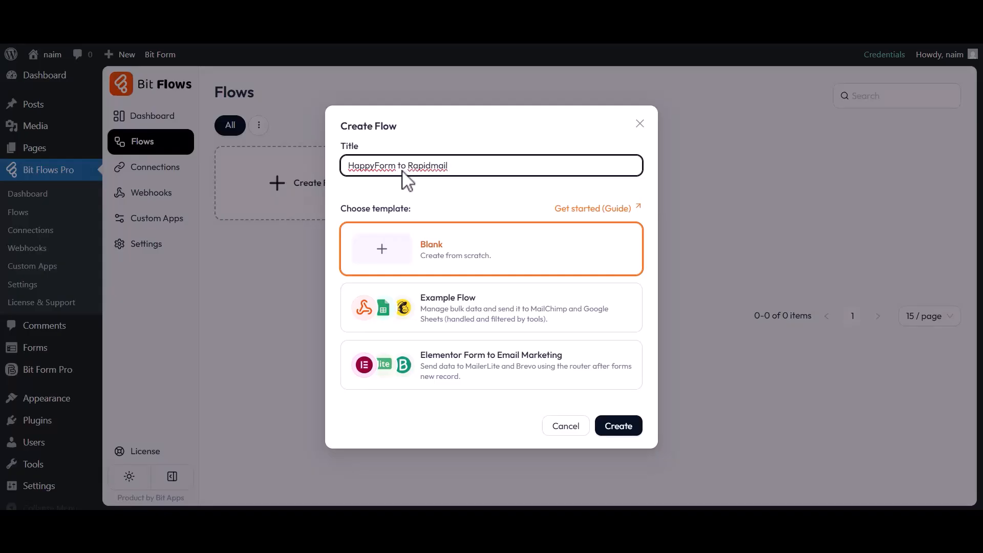
{"action": "left_click", "coordinate": [617, 426]}
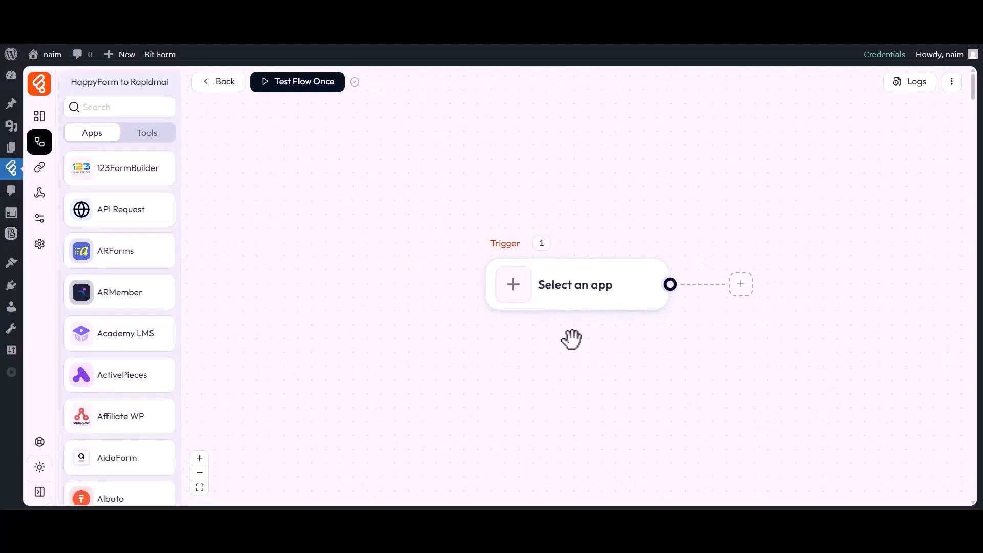
Step: Set the flow's trigger to the happyForm app's Form Submission event
{"action": "left_click_drag", "start_coordinate": [571, 339], "coordinate": [477, 337]}
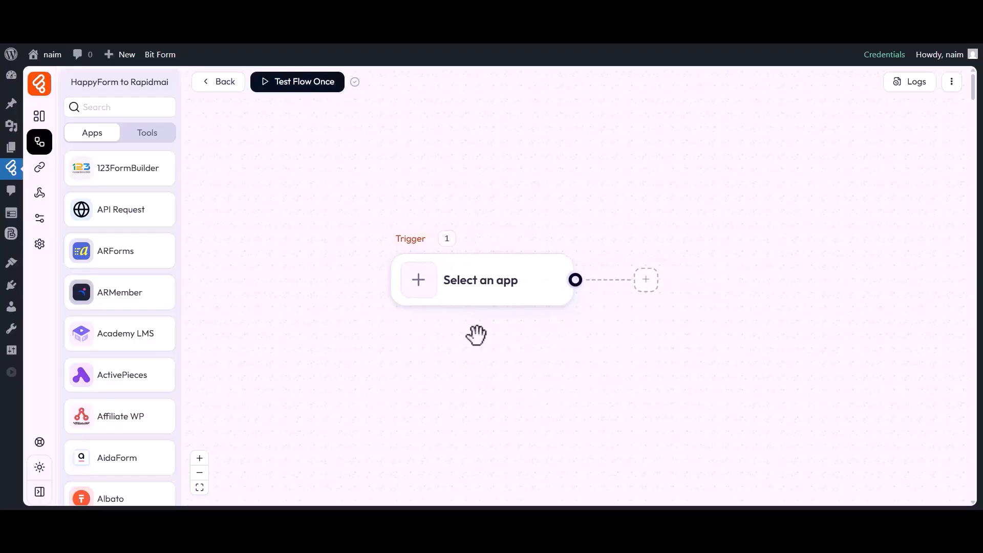
{"action": "left_click", "coordinate": [419, 286]}
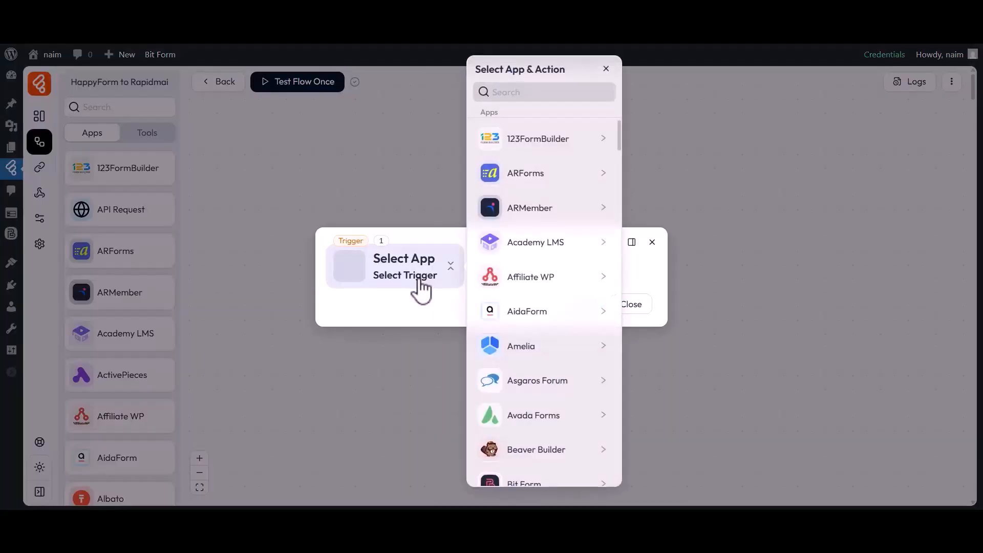
{"action": "left_click", "coordinate": [543, 93]}
{"action": "type", "text": "HappyForm"}
{"action": "left_click", "coordinate": [533, 147]}
{"action": "left_click", "coordinate": [656, 136]}
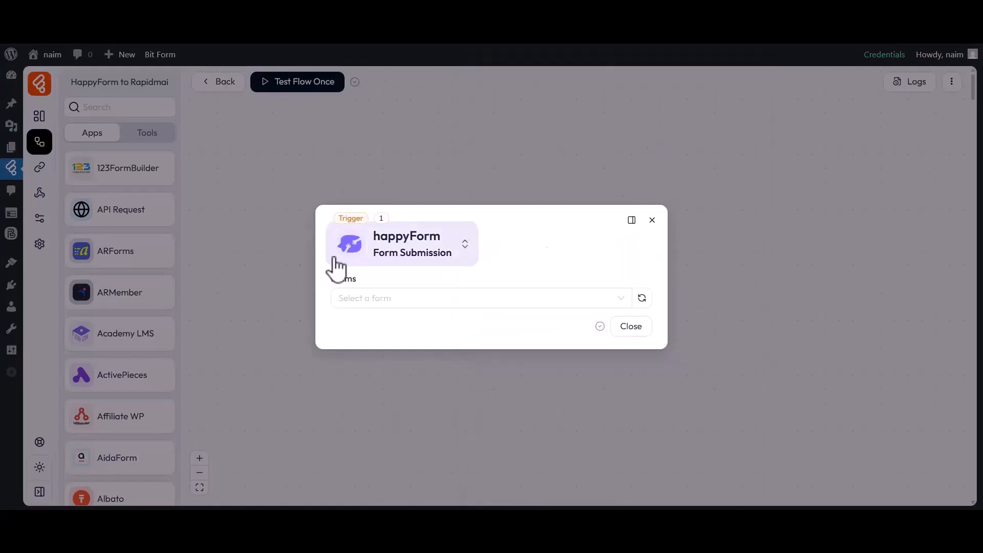
Step: Choose Simple Contact Form as the trigger's form and start listening for a response
{"action": "left_click", "coordinate": [360, 297]}
{"action": "left_click", "coordinate": [364, 345]}
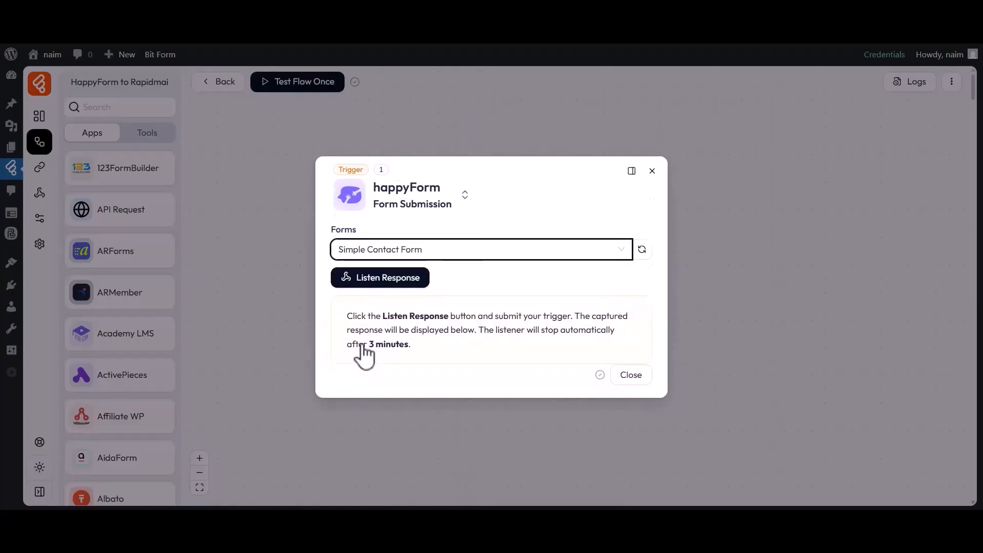
{"action": "left_click", "coordinate": [382, 279]}
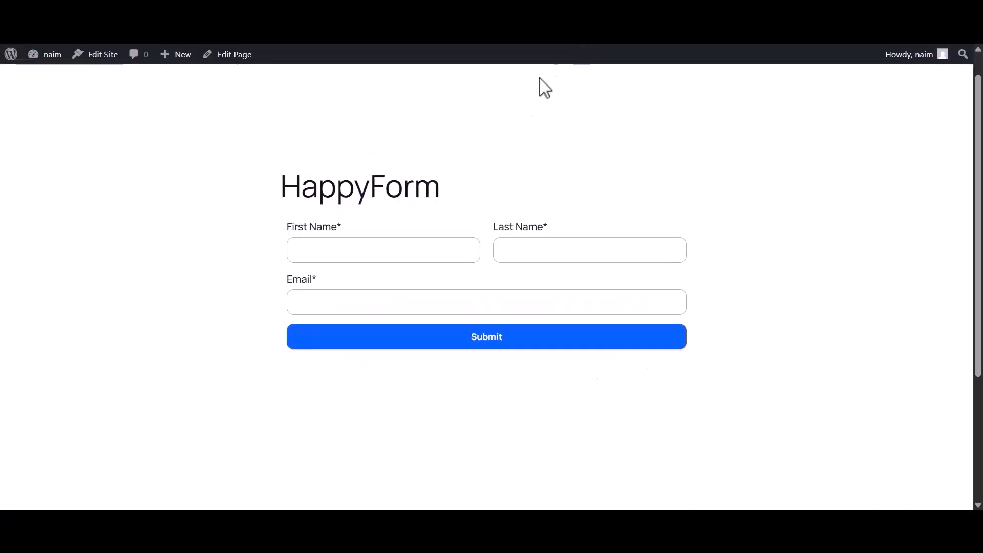
Step: Submit the HappyForm page with first name Bit, last name Apps and the contact e-mail, and close the trigger settings once the response is captured
{"action": "left_click", "coordinate": [362, 261]}
{"action": "type", "text": "Bit"}
{"action": "left_click", "coordinate": [533, 261]}
{"action": "type", "text": "Apps"}
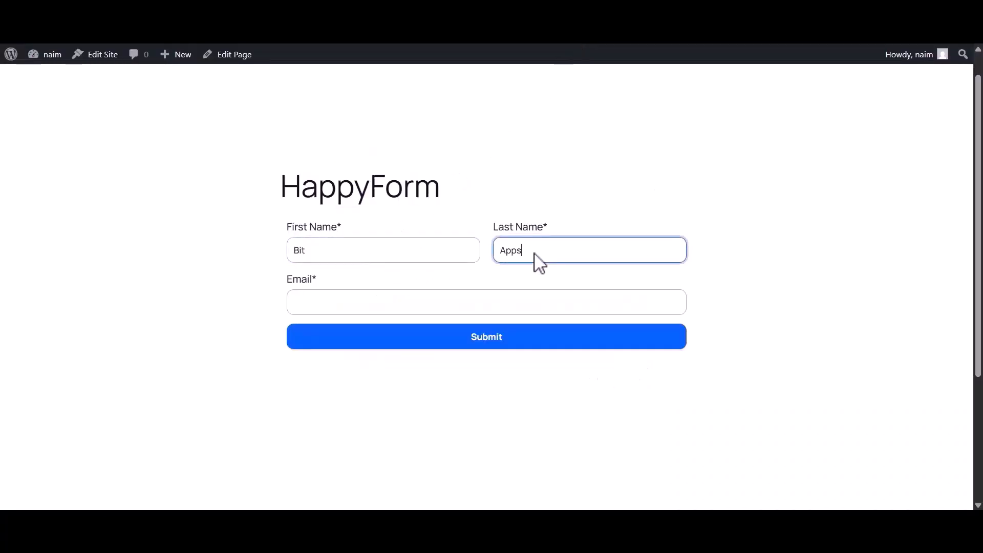
{"action": "left_click", "coordinate": [409, 305]}
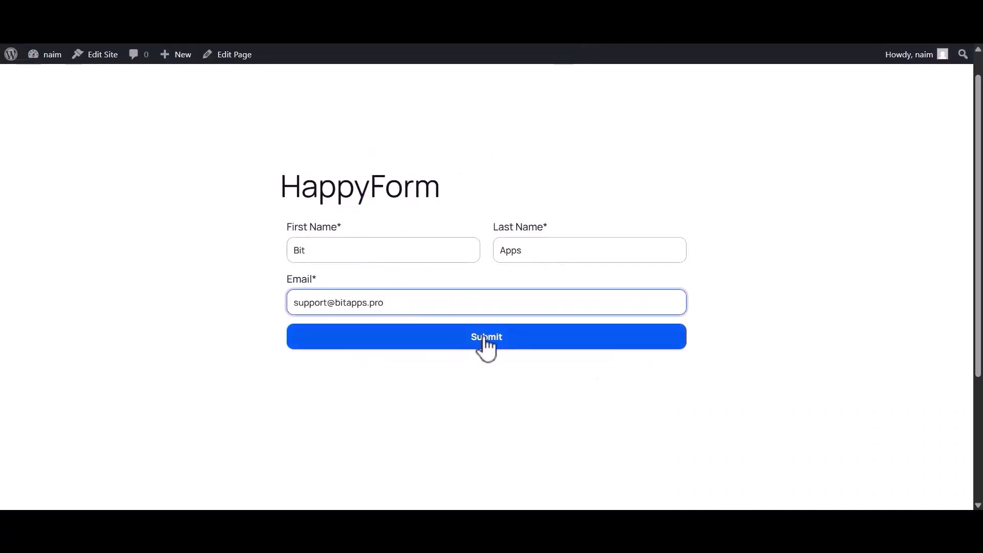
{"action": "left_click", "coordinate": [483, 339]}
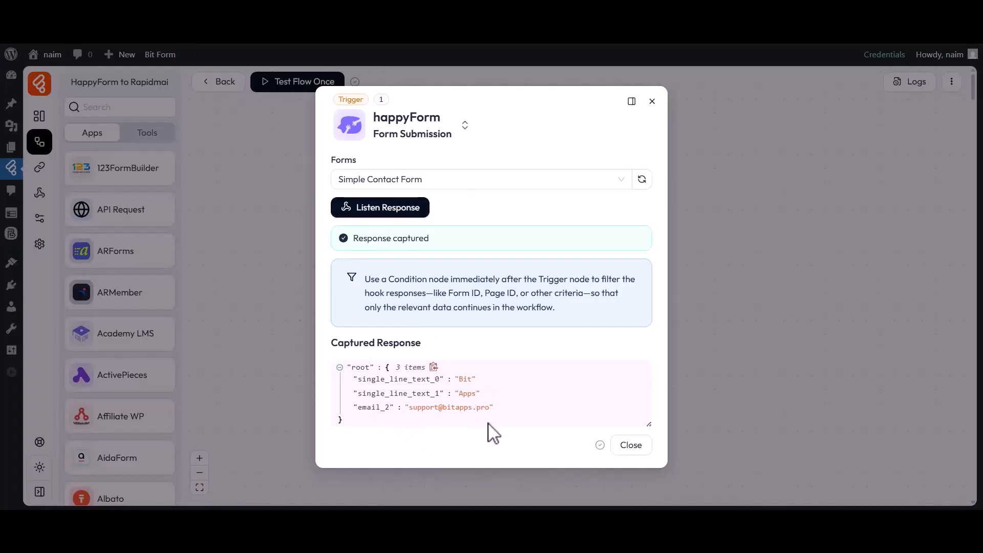
{"action": "left_click", "coordinate": [631, 445]}
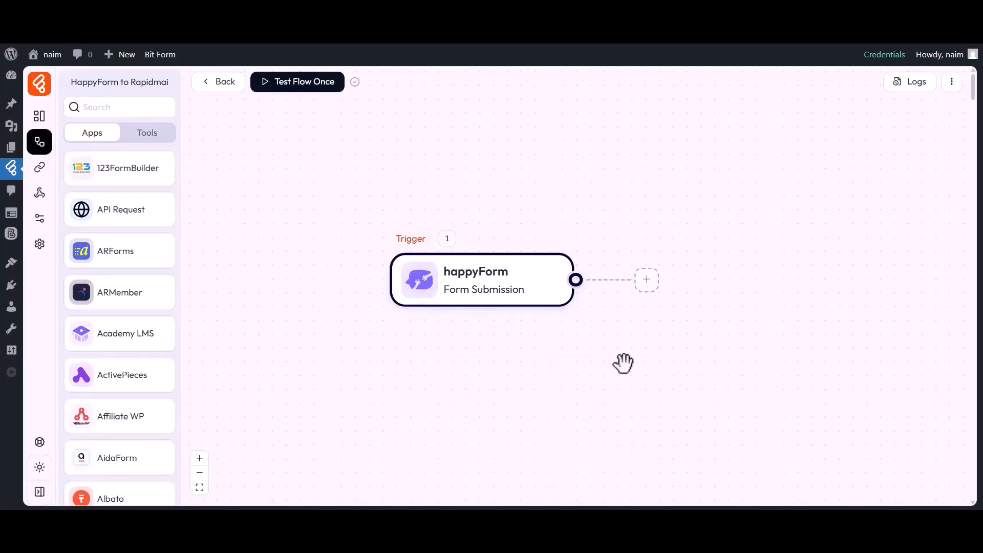
Step: Add an action after the happyForm trigger and set it to Rapidmail's Add Recipient
{"action": "left_click", "coordinate": [647, 279]}
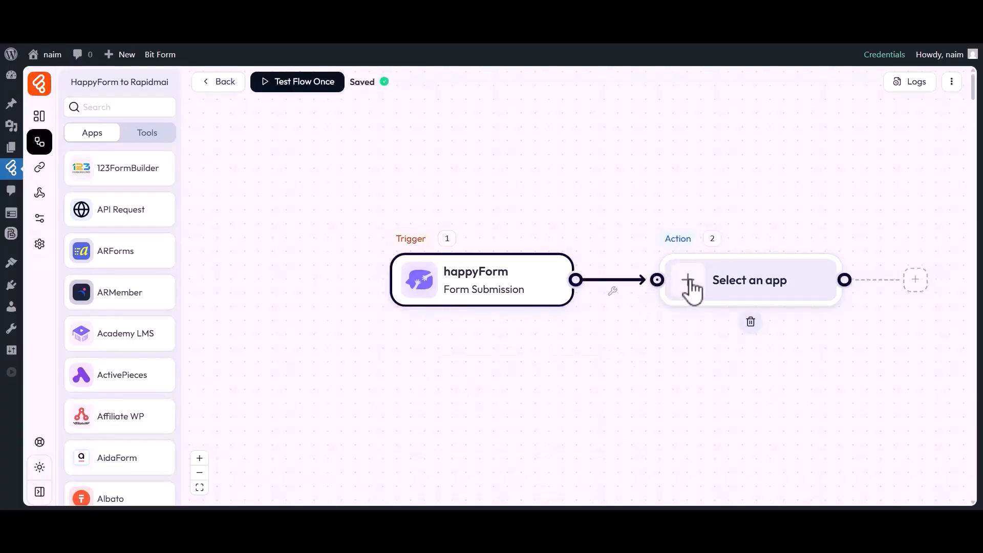
{"action": "left_click", "coordinate": [691, 287]}
{"action": "left_click", "coordinate": [509, 95]}
{"action": "type", "text": "Rapidmail"}
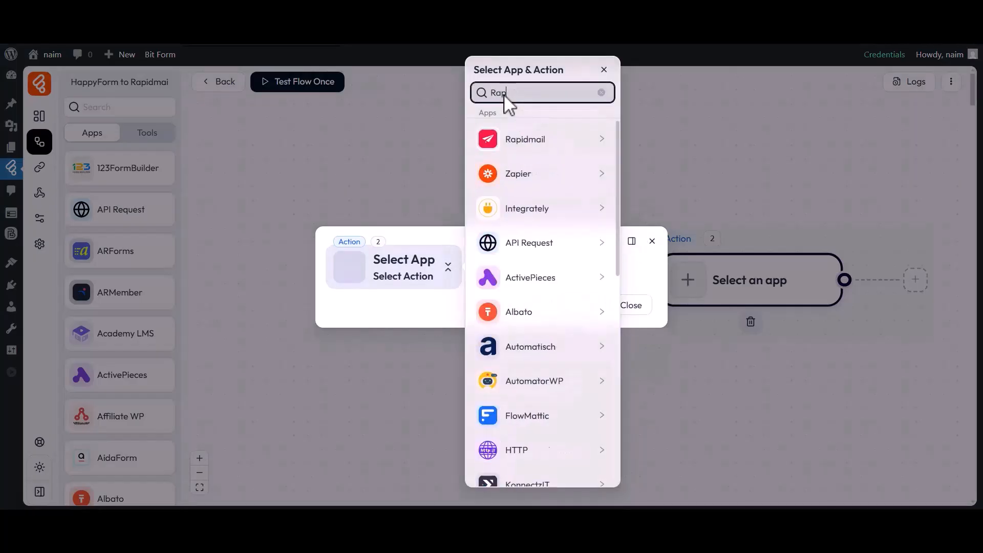
{"action": "left_click", "coordinate": [522, 140]}
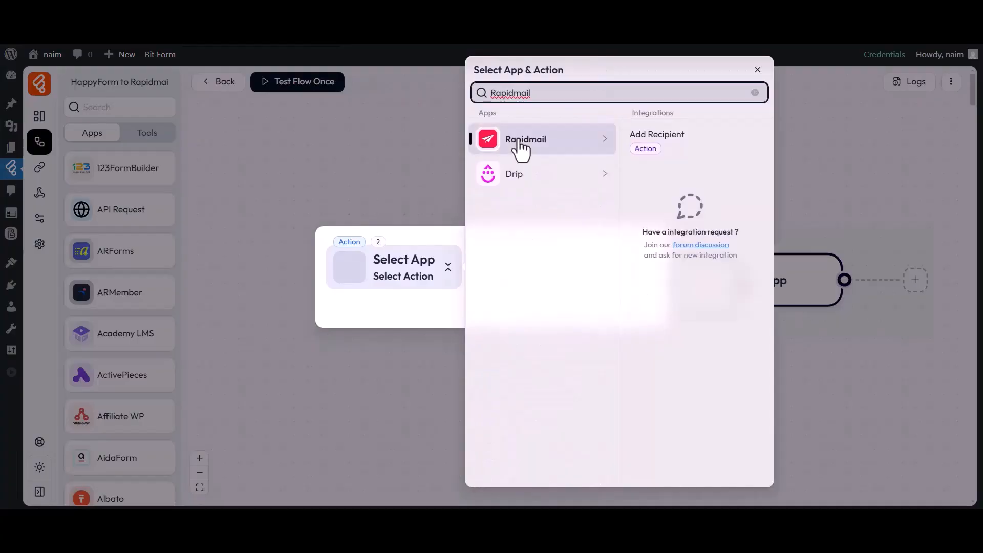
{"action": "left_click", "coordinate": [655, 137]}
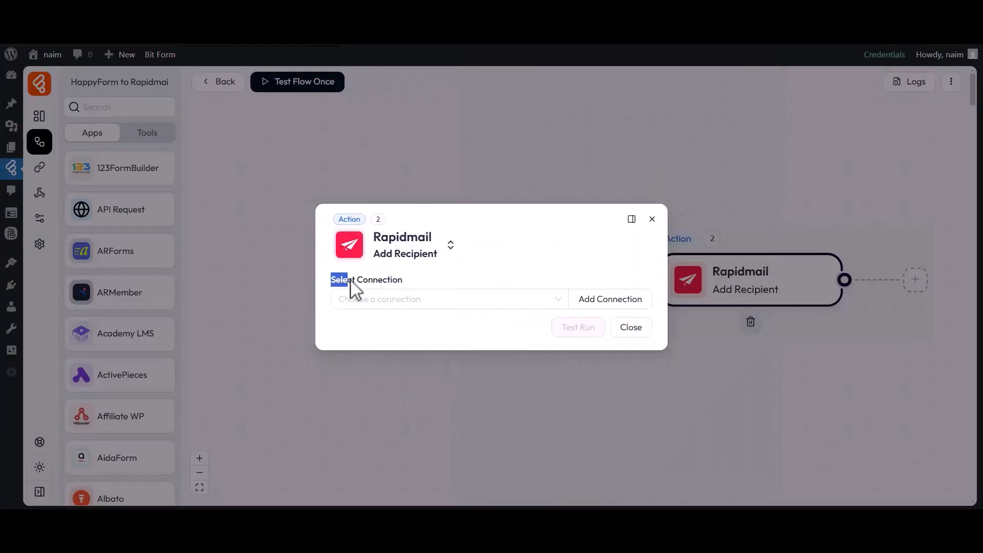
Step: Start a new connection for the Rapidmail action and name it "Rapidmail connection 1"
{"action": "left_click", "coordinate": [404, 299]}
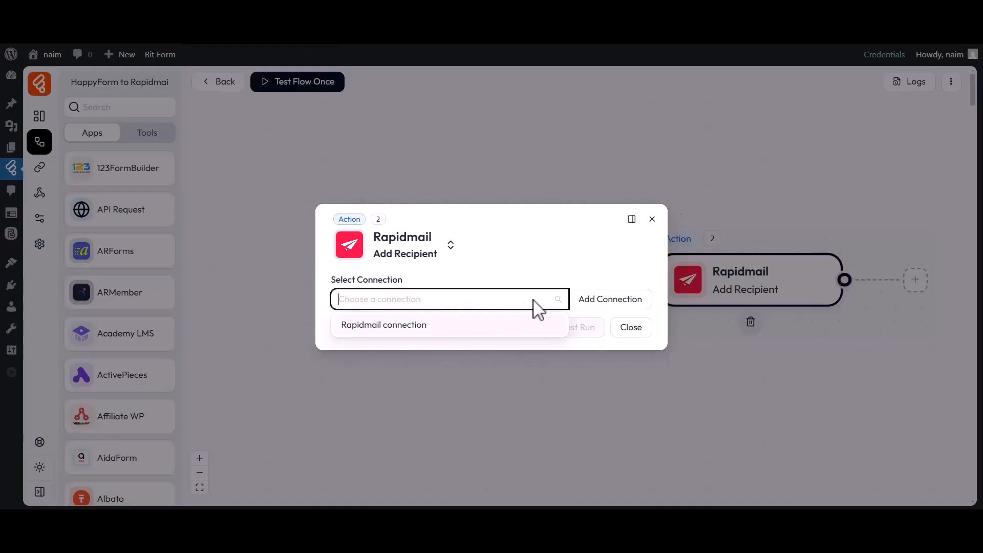
{"action": "left_click", "coordinate": [602, 304]}
{"action": "left_click_drag", "start_coordinate": [661, 255], "coordinate": [741, 261]}
{"action": "left_click", "coordinate": [740, 256]}
{"action": "left_click_drag", "start_coordinate": [675, 278], "coordinate": [732, 279]}
{"action": "left_click", "coordinate": [765, 279]}
{"action": "type", "text": "1"}
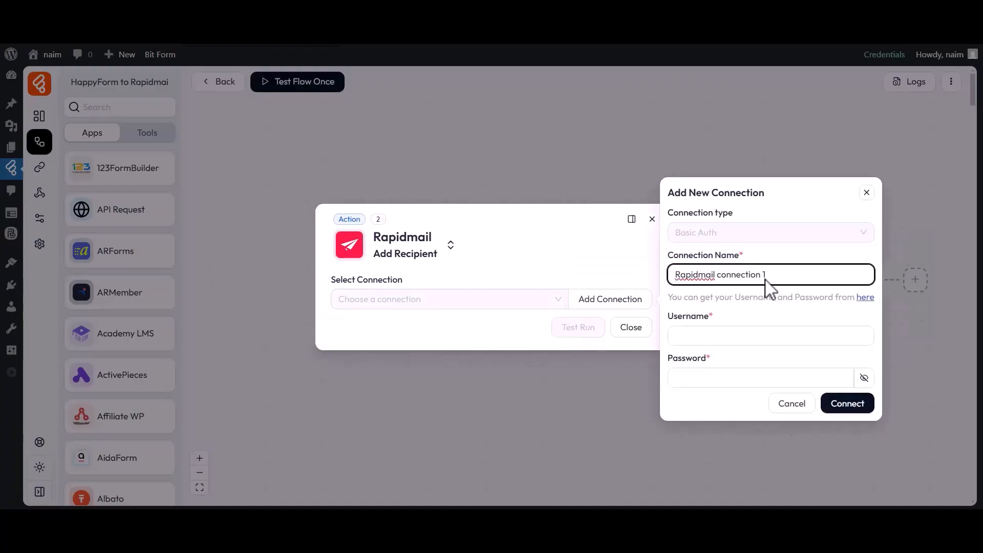
{"action": "left_click_drag", "start_coordinate": [668, 316], "coordinate": [712, 320]}
{"action": "left_click", "coordinate": [686, 338]}
{"action": "left_click_drag", "start_coordinate": [668, 358], "coordinate": [690, 360]}
{"action": "left_click", "coordinate": [711, 359]}
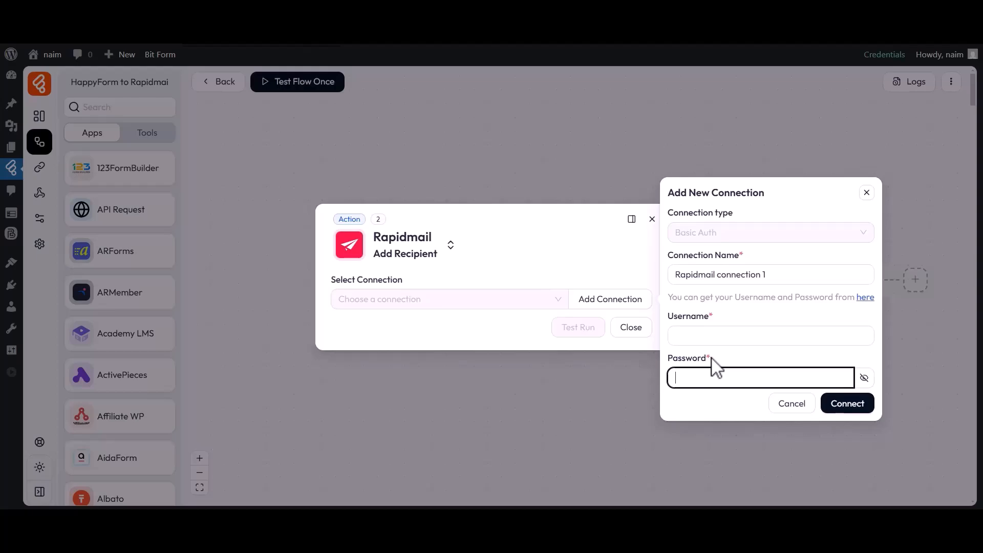
Step: Open Rapidmail's API page from the connection form and add a new API user described as "For Bit Flows"
{"action": "left_click", "coordinate": [865, 298]}
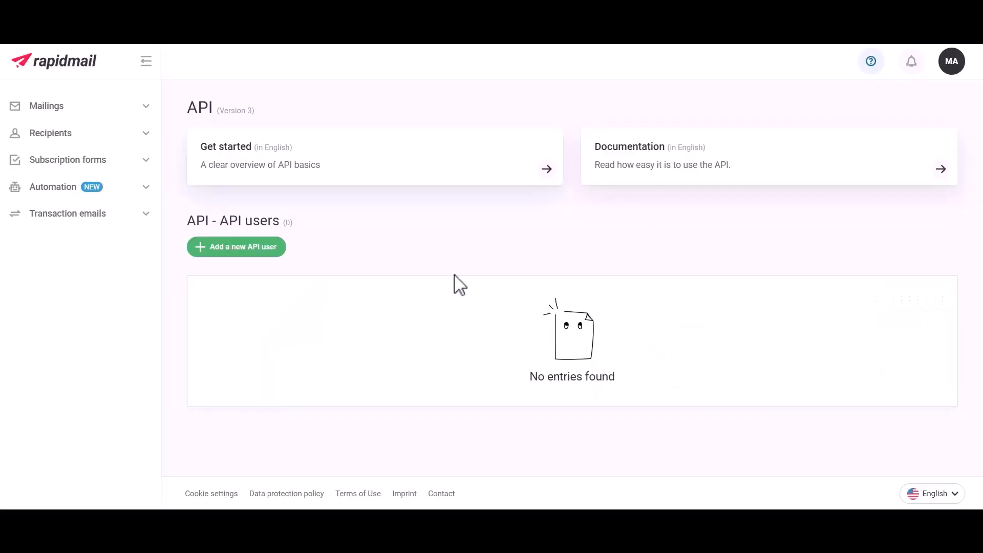
{"action": "left_click", "coordinate": [231, 249]}
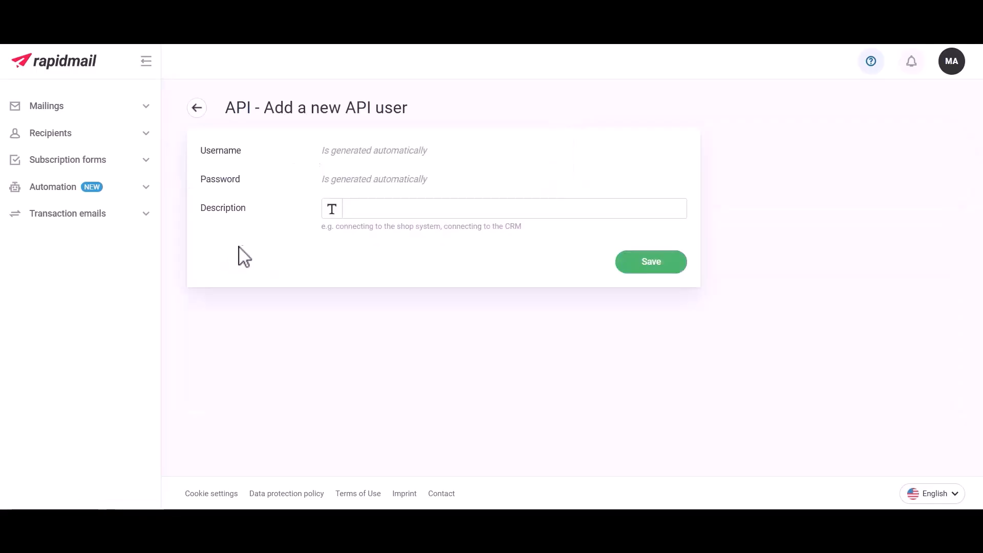
{"action": "left_click", "coordinate": [378, 216]}
{"action": "type", "text": "For Bit Flows"}
{"action": "left_click", "coordinate": [653, 268]}
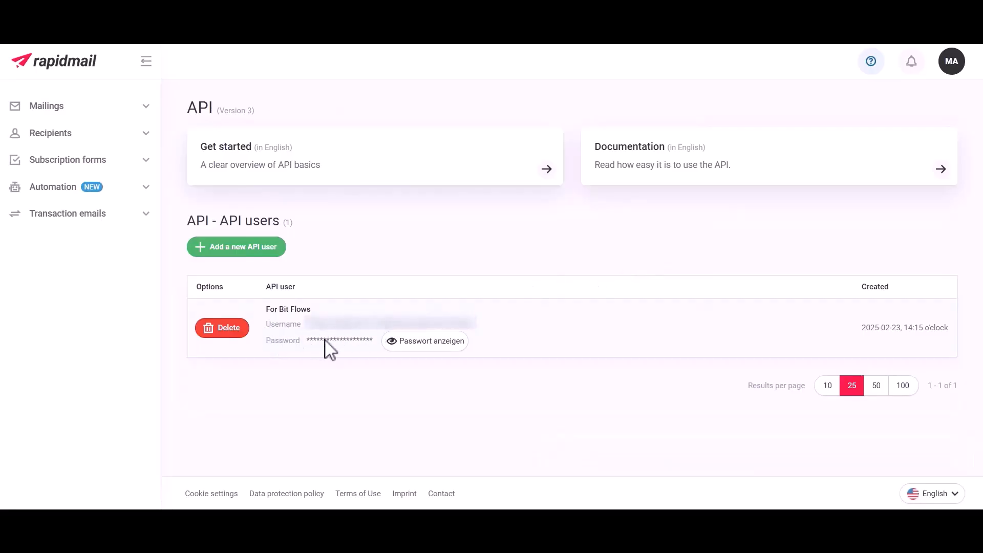
Step: Copy the new API user's username from Rapidmail into the connection's username in Bit Flows
{"action": "double_click", "coordinate": [345, 323]}
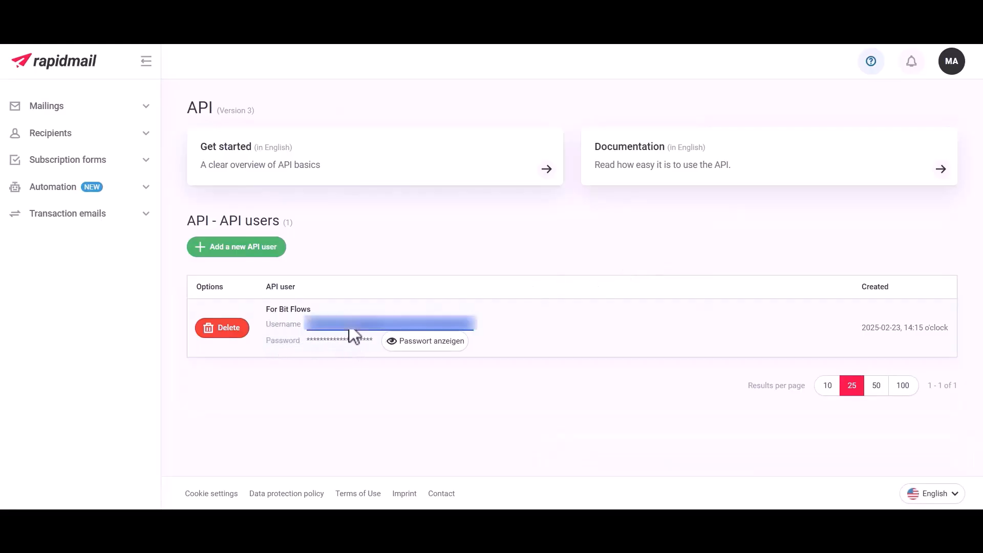
{"action": "left_click", "coordinate": [482, 41]}
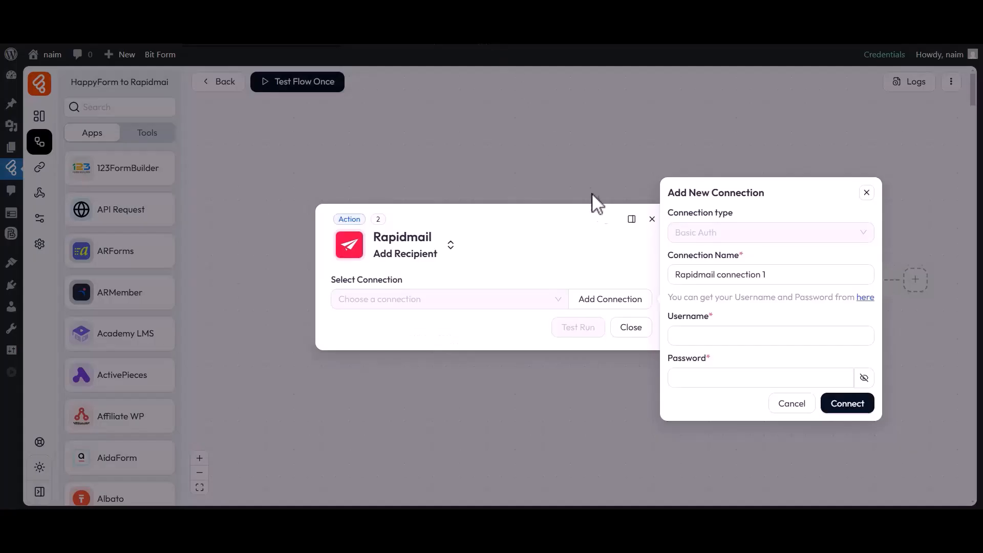
{"action": "left_click", "coordinate": [712, 335]}
{"action": "key", "text": "ctrl+v"}
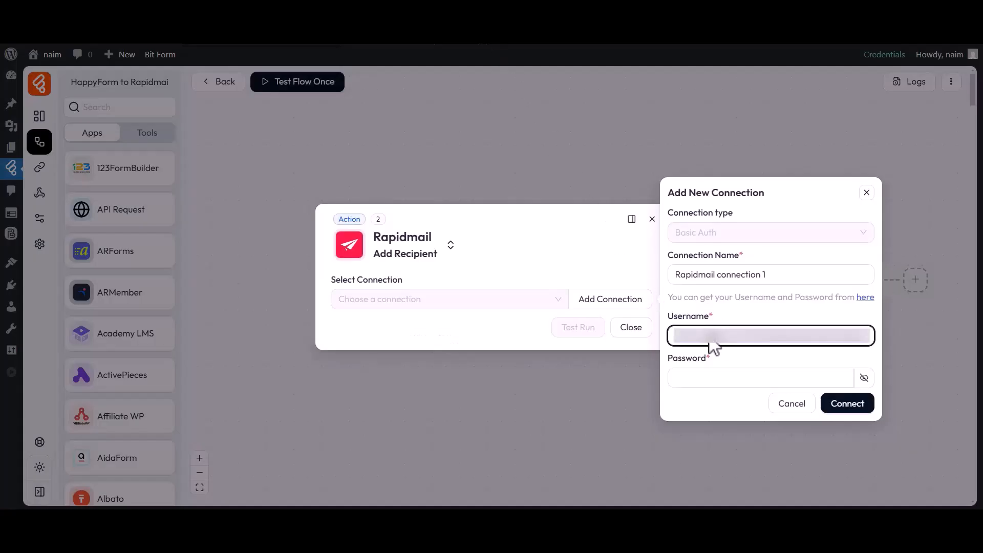
Step: Reveal the API user's password in Rapidmail, paste it as the password of the new Bit Flows connection, and connect
{"action": "left_click", "coordinate": [517, 41]}
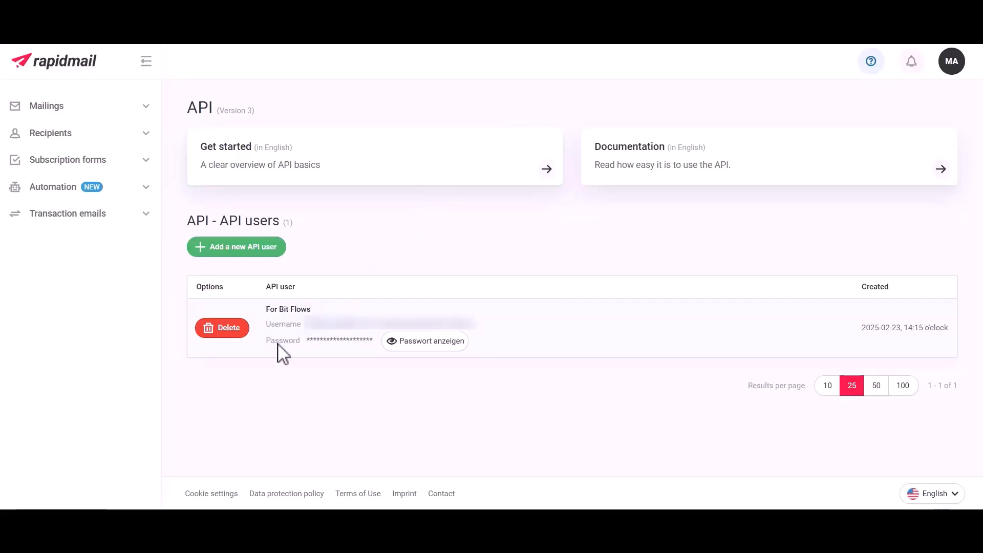
{"action": "left_click", "coordinate": [411, 343]}
{"action": "double_click", "coordinate": [411, 338]}
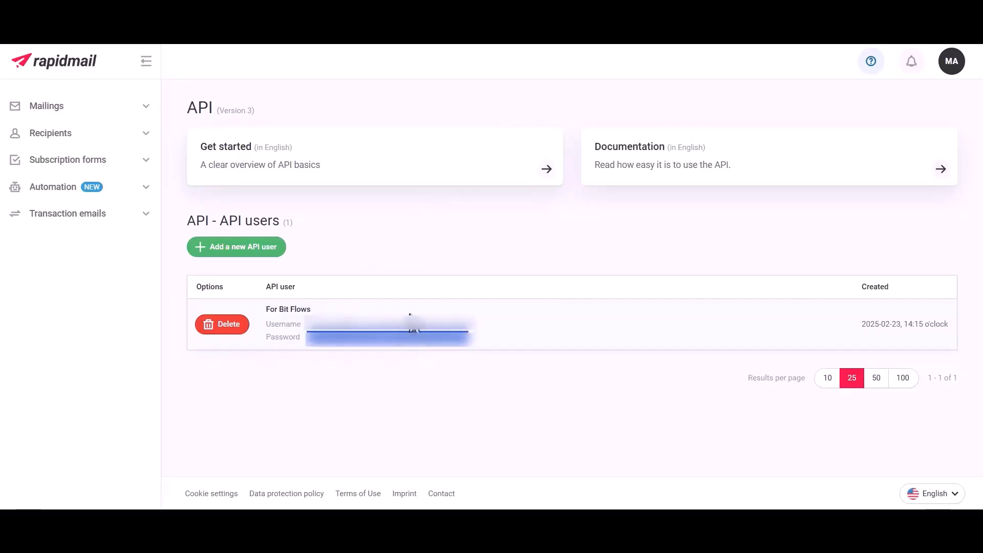
{"action": "left_click", "coordinate": [436, 42]}
{"action": "left_click", "coordinate": [707, 370]}
{"action": "key", "text": "ctrl+v"}
{"action": "left_click", "coordinate": [846, 404]}
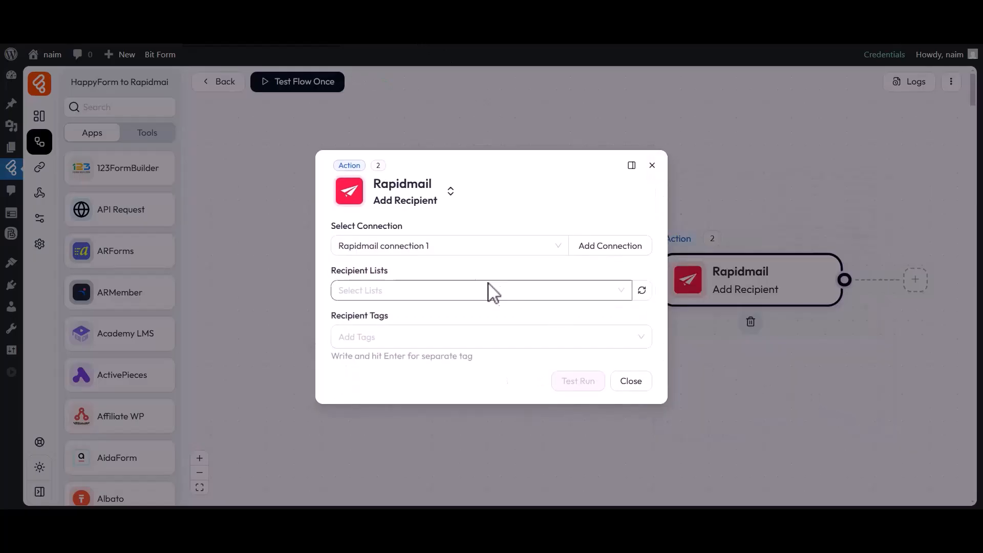
Step: Select Bit Flows as the recipient list for the Rapidmail action
{"action": "left_click_drag", "start_coordinate": [333, 227], "coordinate": [397, 228]}
{"action": "left_click", "coordinate": [399, 226]}
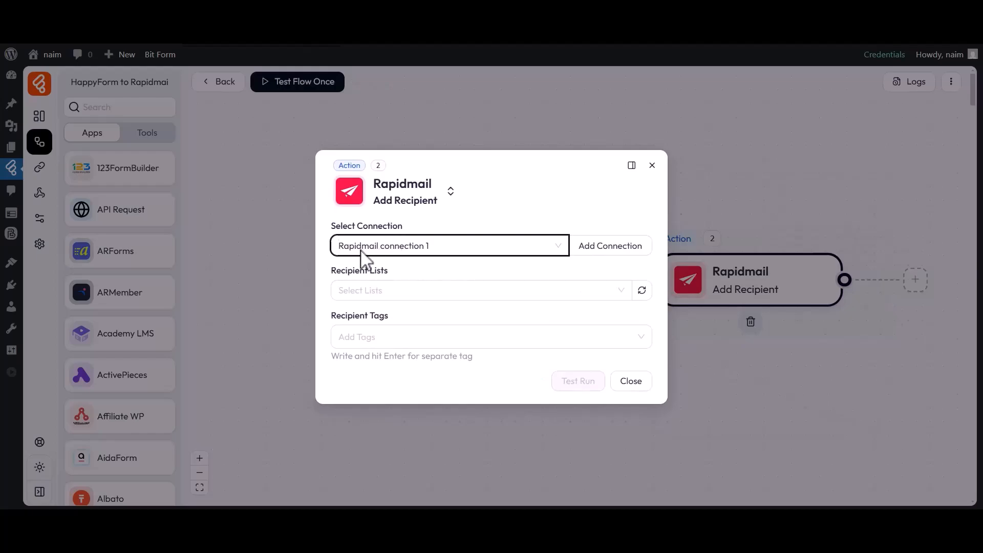
{"action": "left_click_drag", "start_coordinate": [331, 272], "coordinate": [395, 273]}
{"action": "left_click", "coordinate": [400, 291]}
{"action": "left_click", "coordinate": [397, 292]}
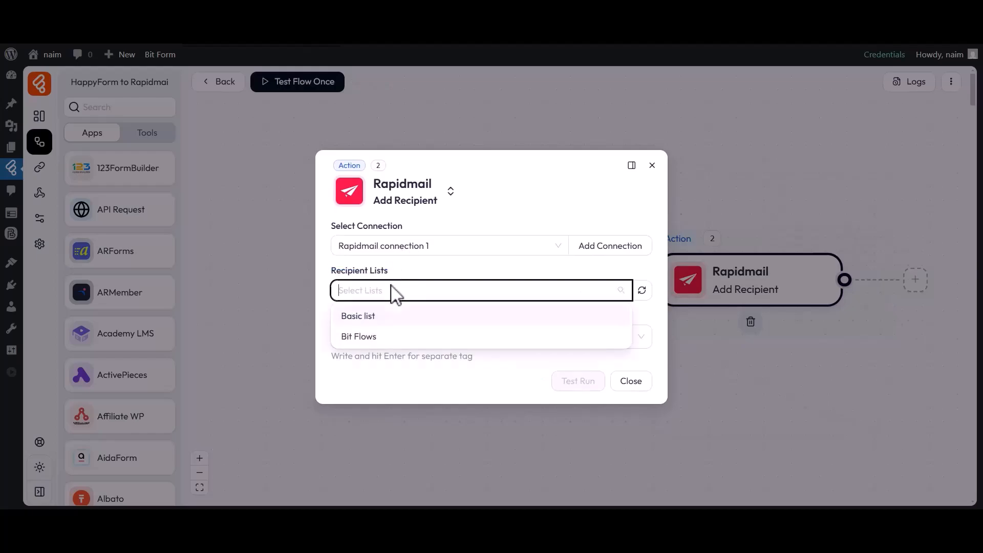
{"action": "left_click", "coordinate": [361, 336]}
Step: Add the recipient tag "Tag-1" to the Rapidmail action
{"action": "left_click_drag", "start_coordinate": [332, 297], "coordinate": [391, 302]}
{"action": "left_click", "coordinate": [377, 320]}
{"action": "type", "text": "Tag-1"}
{"action": "left_click", "coordinate": [357, 343]}
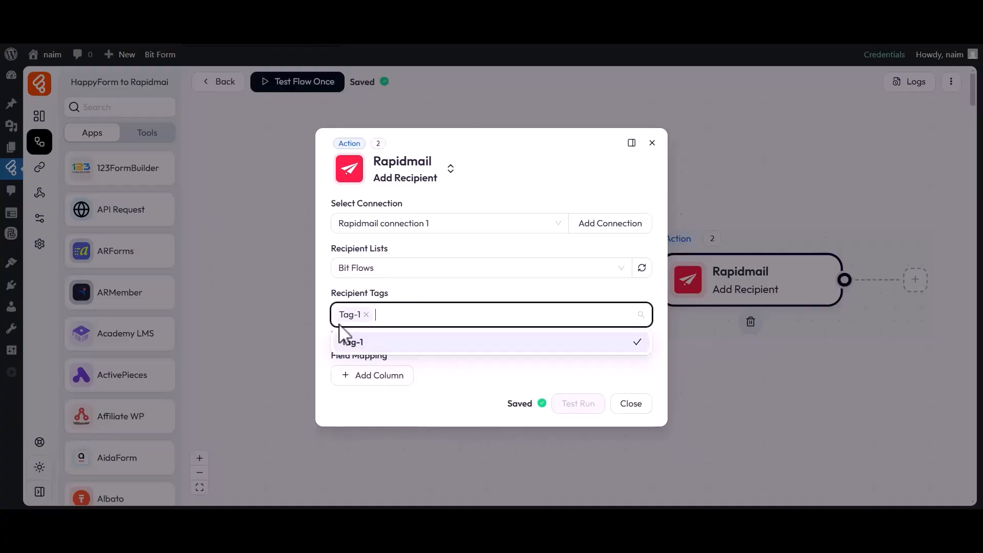
Step: Add a field mapping that fills Rapidmail's Email field with the trigger's email_2 value
{"action": "left_click_drag", "start_coordinate": [331, 354], "coordinate": [370, 361]}
{"action": "left_click", "coordinate": [374, 373]}
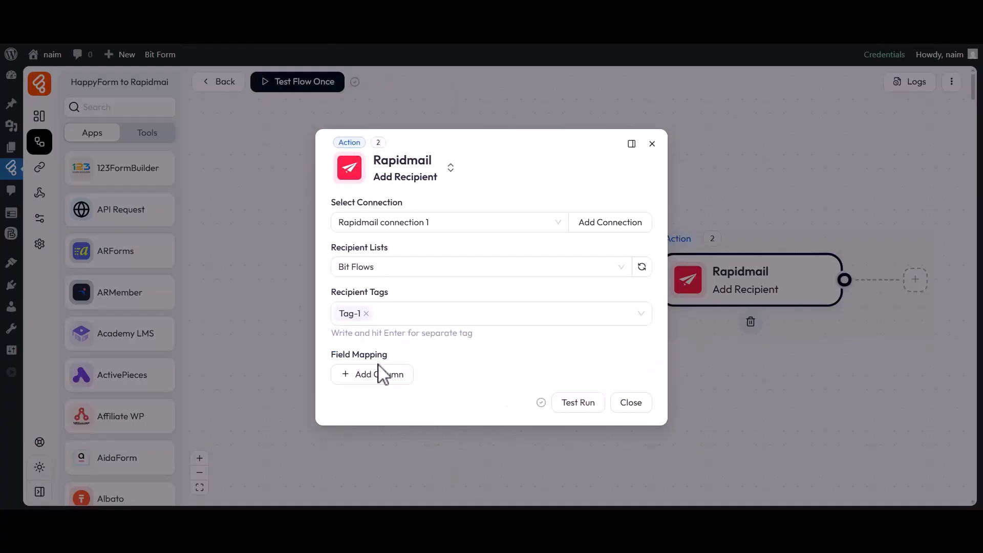
{"action": "left_click", "coordinate": [376, 377]}
{"action": "left_click", "coordinate": [382, 221]}
{"action": "left_click", "coordinate": [530, 379]}
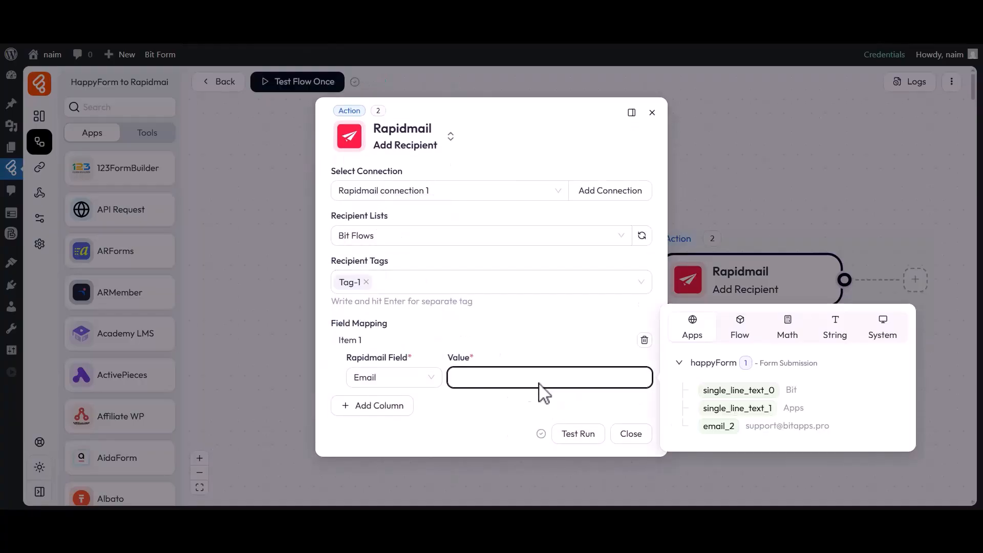
{"action": "left_click", "coordinate": [715, 426]}
{"action": "left_click", "coordinate": [544, 404]}
Step: Add a second field mapping that fills First name with the trigger's single_line_text_0 value
{"action": "left_click", "coordinate": [357, 410]}
{"action": "left_click", "coordinate": [365, 405]}
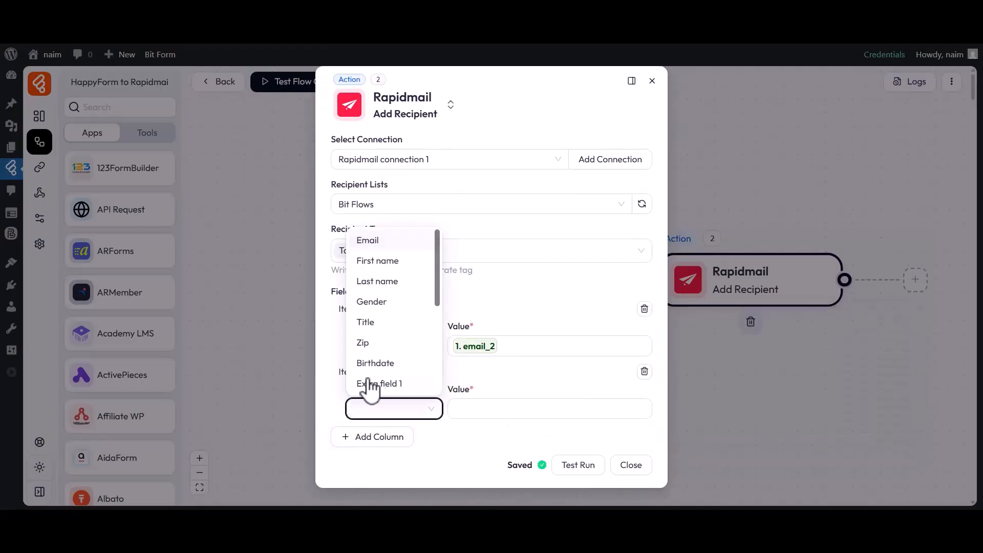
{"action": "left_click", "coordinate": [395, 259]}
{"action": "left_click", "coordinate": [553, 408]}
{"action": "left_click", "coordinate": [738, 421]}
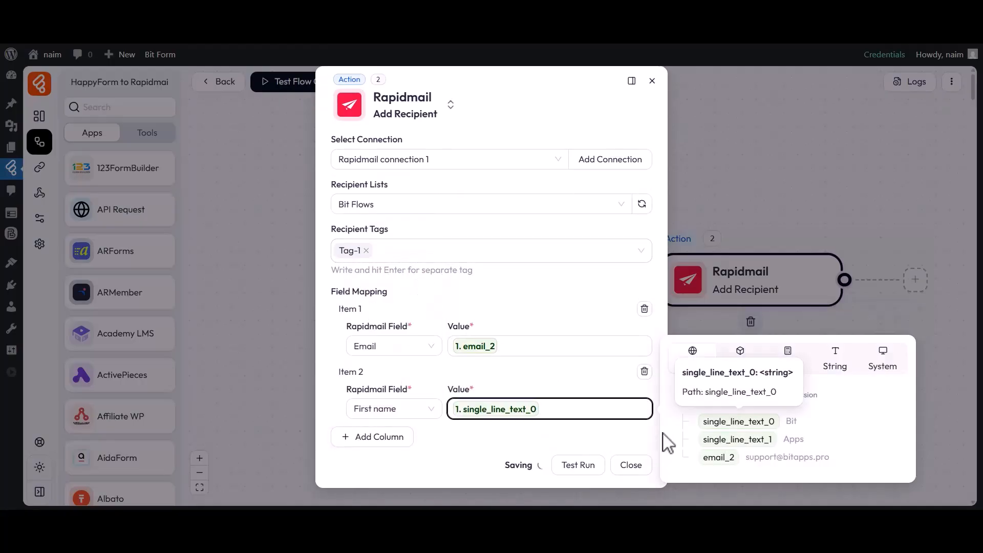
Step: Add a third field mapping that fills Last name with the trigger's single_line_text_1 value, and close the Rapidmail action settings
{"action": "left_click", "coordinate": [600, 443]}
{"action": "left_click", "coordinate": [377, 436]}
{"action": "left_click", "coordinate": [388, 449]}
{"action": "left_click", "coordinate": [375, 321]}
{"action": "left_click", "coordinate": [519, 449]}
{"action": "left_click", "coordinate": [715, 468]}
{"action": "left_click", "coordinate": [556, 480]}
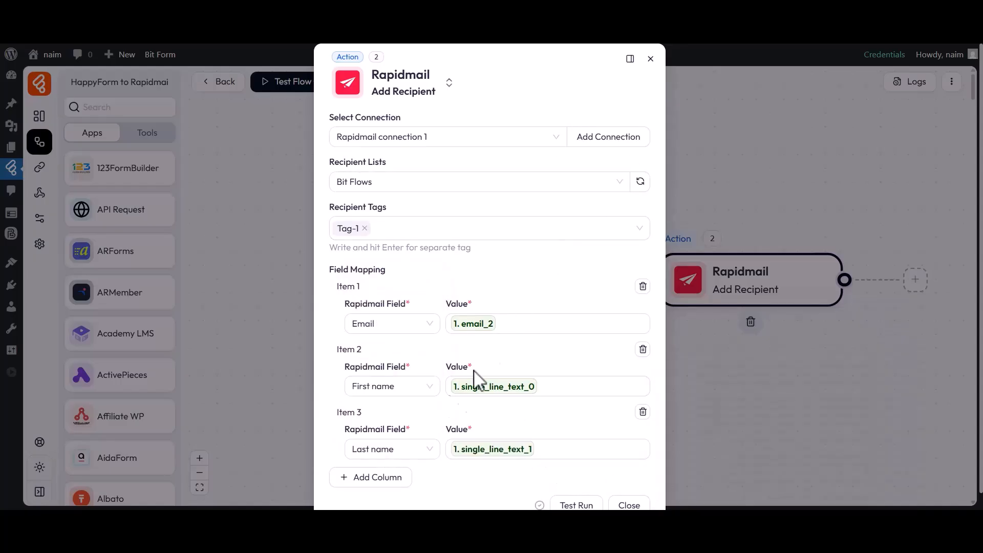
{"action": "scroll", "coordinate": [446, 420], "scroll_direction": "down", "scroll_amount": 1}
{"action": "left_click", "coordinate": [635, 488]}
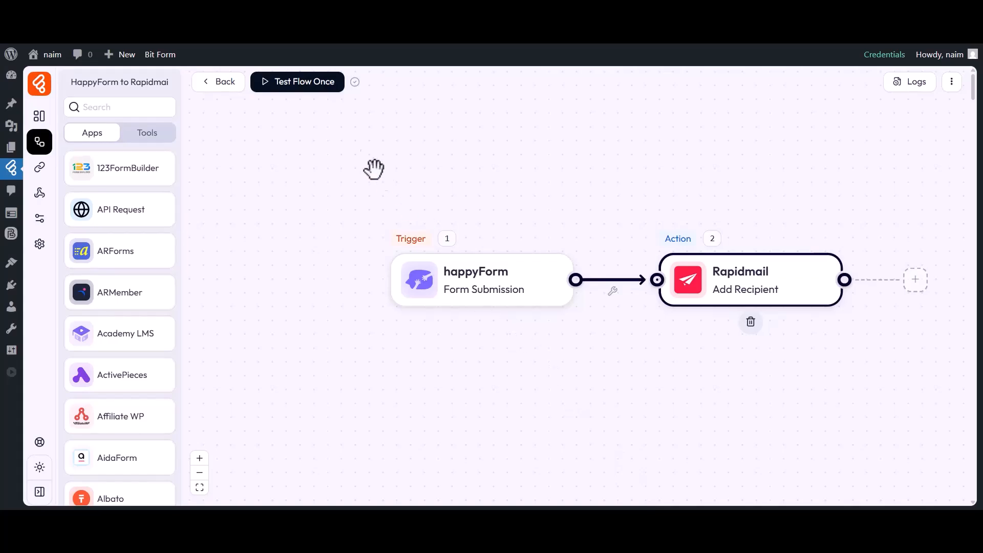
Step: Start a one-time test of the flow and submit the contact form with first name Bit, last name Apps and the contact's email
{"action": "left_click", "coordinate": [306, 84]}
{"action": "left_click", "coordinate": [303, 114]}
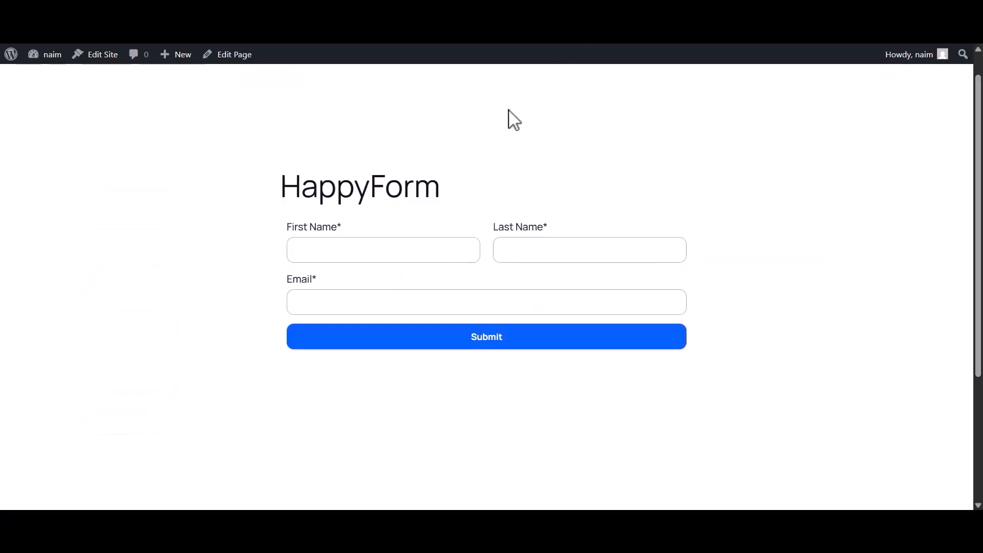
{"action": "left_click", "coordinate": [362, 261]}
{"action": "type", "text": "Bit"}
{"action": "left_click", "coordinate": [532, 260]}
{"action": "type", "text": "Apps"}
{"action": "left_click", "coordinate": [401, 309]}
{"action": "left_click", "coordinate": [484, 342]}
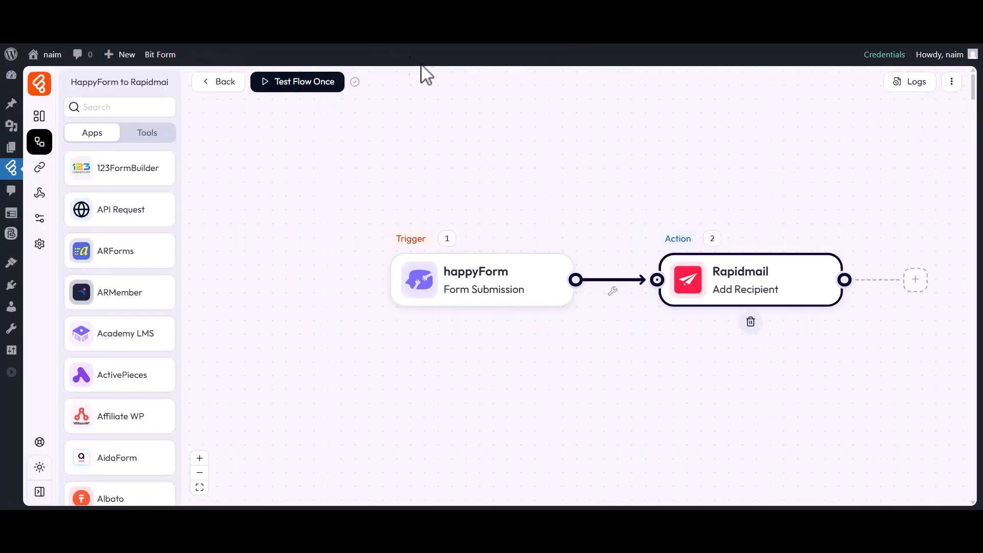
Step: Examine the input data of the Rapidmail action in the details of the flow's logged run, and close the log
{"action": "left_click", "coordinate": [913, 82]}
{"action": "left_click_drag", "start_coordinate": [648, 154], "coordinate": [680, 154]}
{"action": "left_click", "coordinate": [677, 157]}
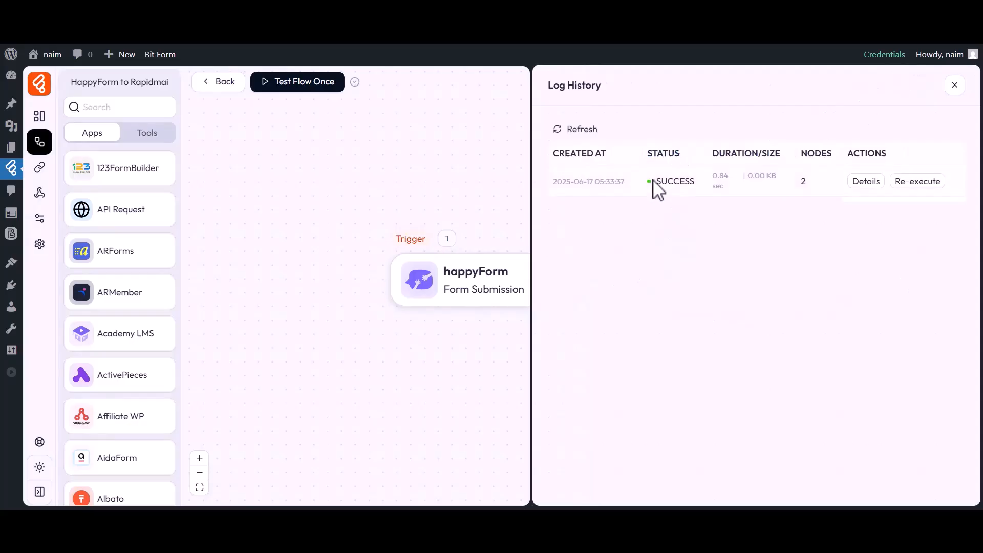
{"action": "left_click", "coordinate": [864, 182]}
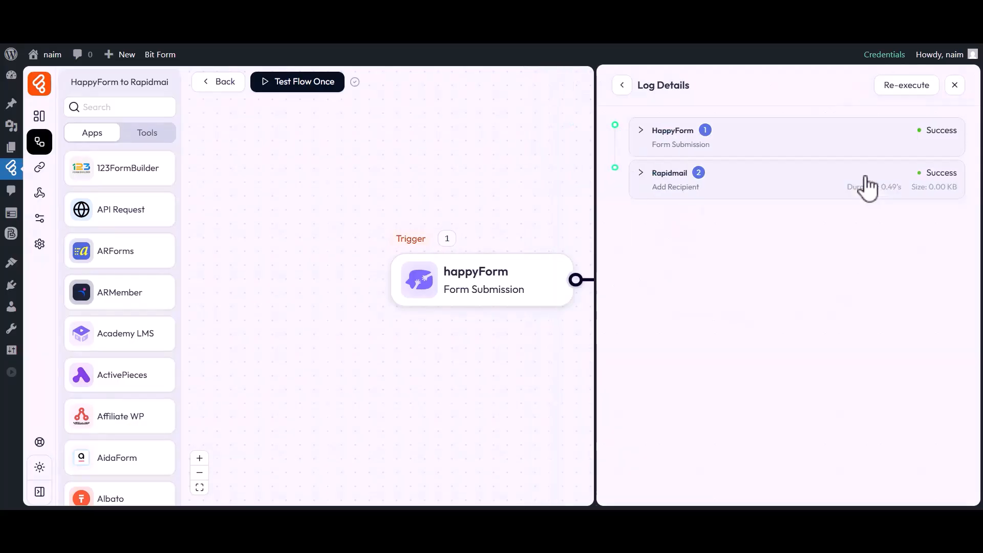
{"action": "left_click", "coordinate": [669, 176]}
{"action": "left_click", "coordinate": [681, 305]}
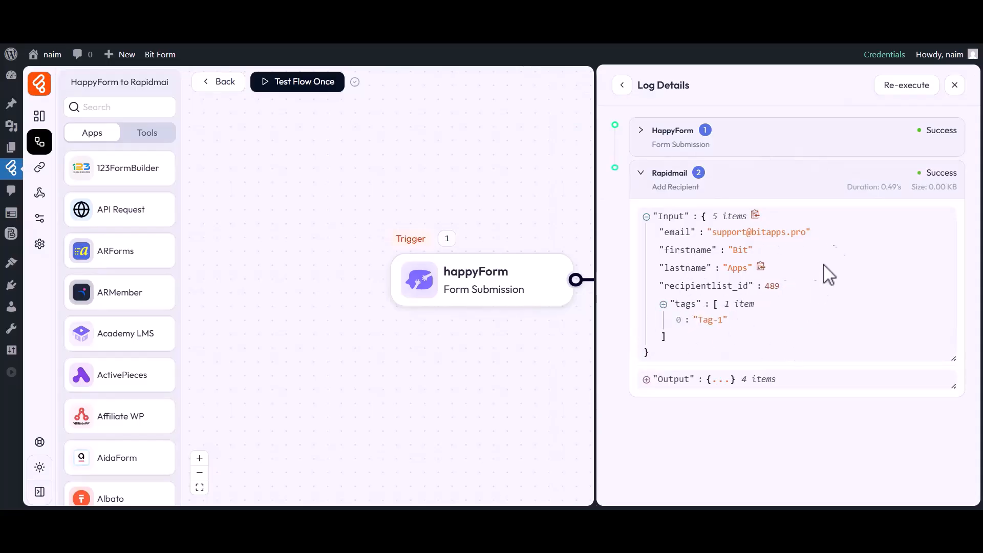
{"action": "left_click", "coordinate": [953, 86]}
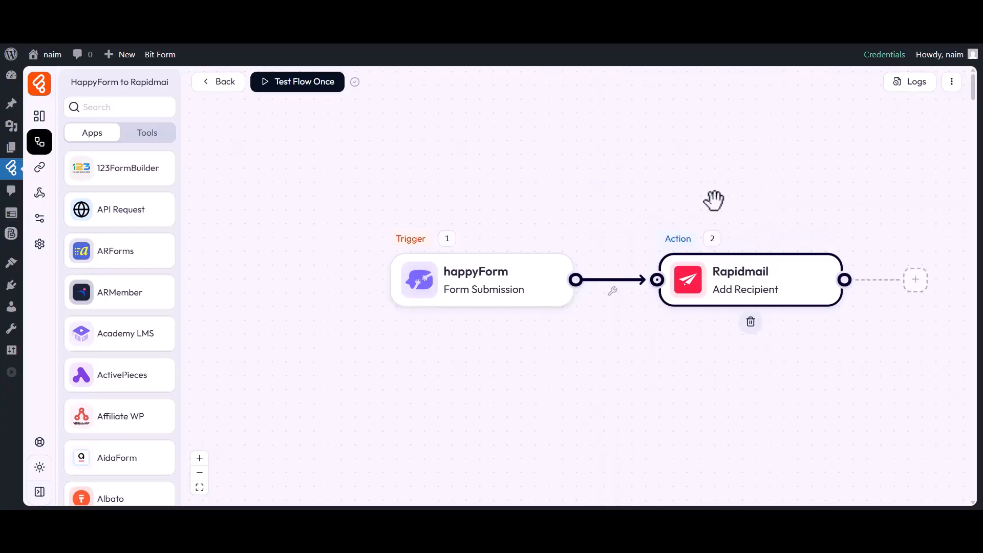
Step: Switch to Rapidmail and open the Bit Flows recipient list to check for the submitted contact
{"action": "left_click", "coordinate": [614, 30]}
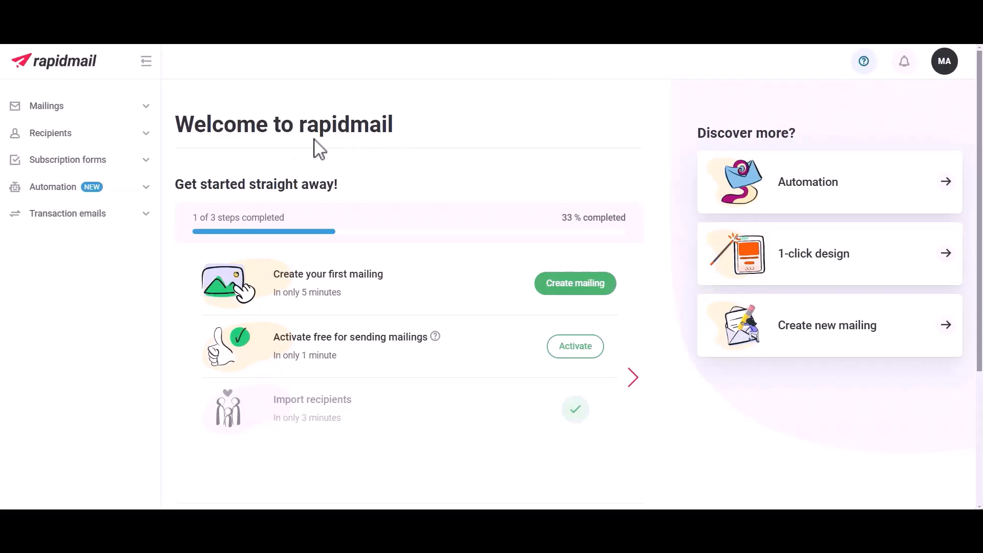
{"action": "left_click", "coordinate": [45, 135]}
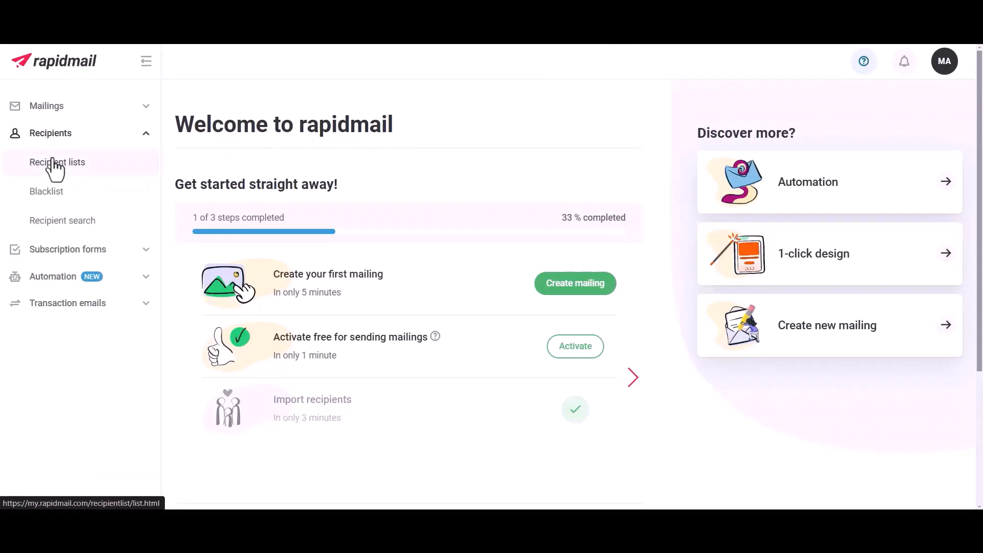
{"action": "left_click", "coordinate": [53, 165]}
{"action": "left_click", "coordinate": [262, 185]}
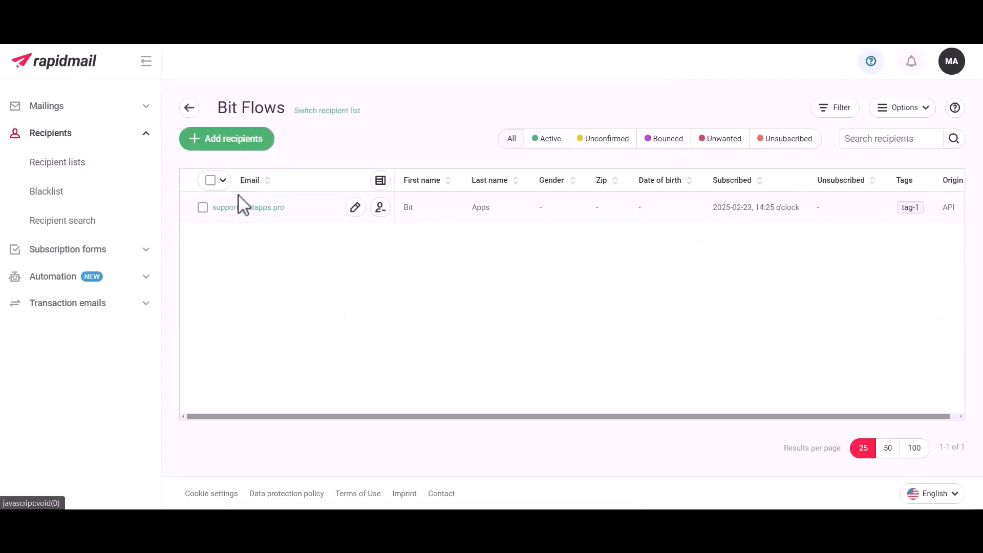